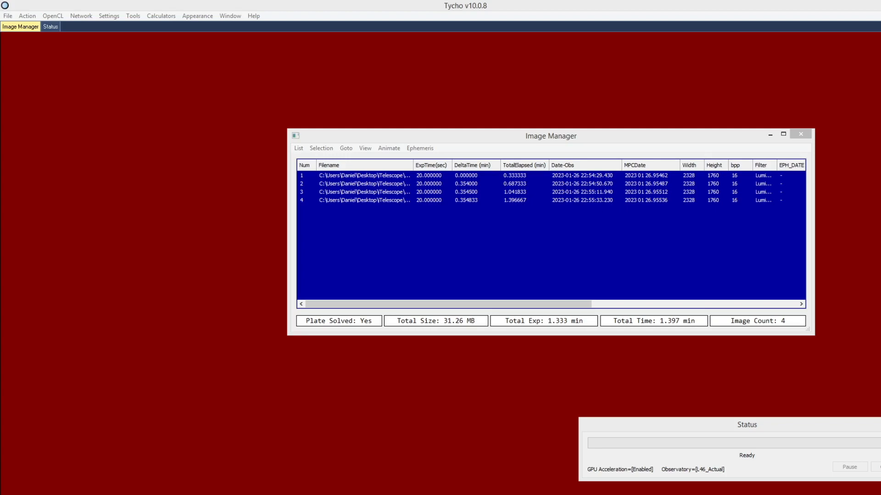
# Step: Open the four plate-solved images as a stack in the Image Viewer
pyautogui.click(395, 259)
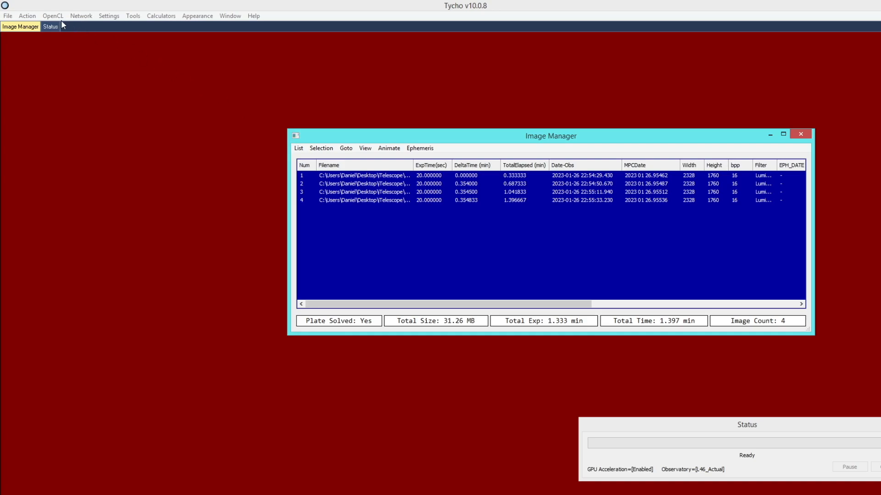
pyautogui.click(27, 16)
pyautogui.click(81, 29)
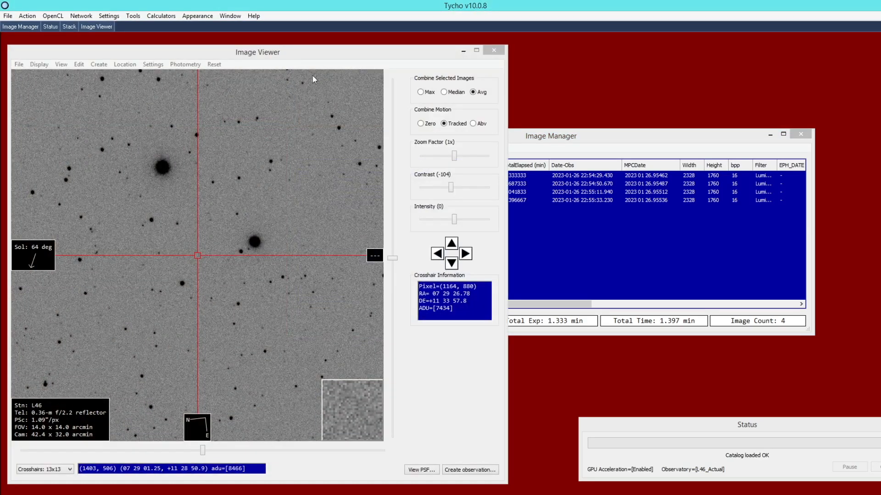
# Step: Examine the full frame and the long diagonal streak in the image
pyautogui.click(233, 154)
pyautogui.scroll(-1, 217, 172)
pyautogui.scroll(-2, 217, 172)
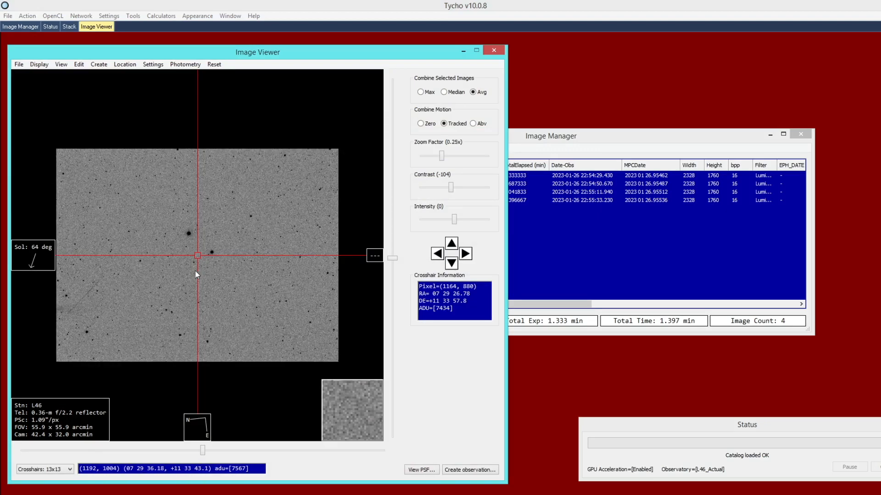
pyautogui.moveTo(131, 294); pyautogui.dragTo(238, 243)
pyautogui.scroll(2, 196, 251)
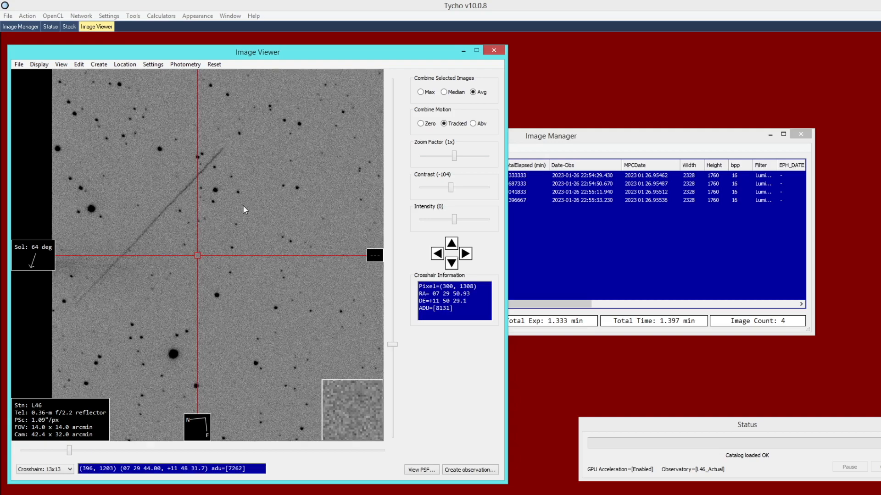
pyautogui.scroll(-2, 255, 211)
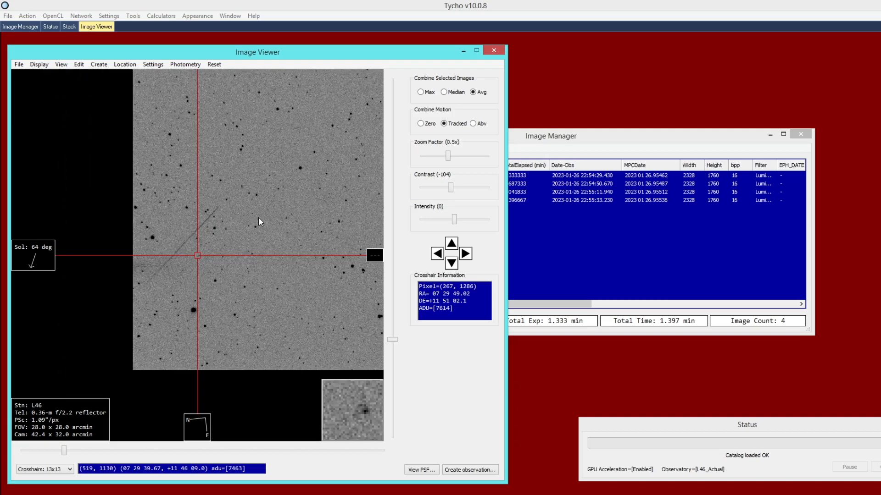
pyautogui.scroll(-1, 259, 217)
# Step: Attach the JPL Horizons ephemeris for target 2023 BU to the image dataset
pyautogui.click(577, 243)
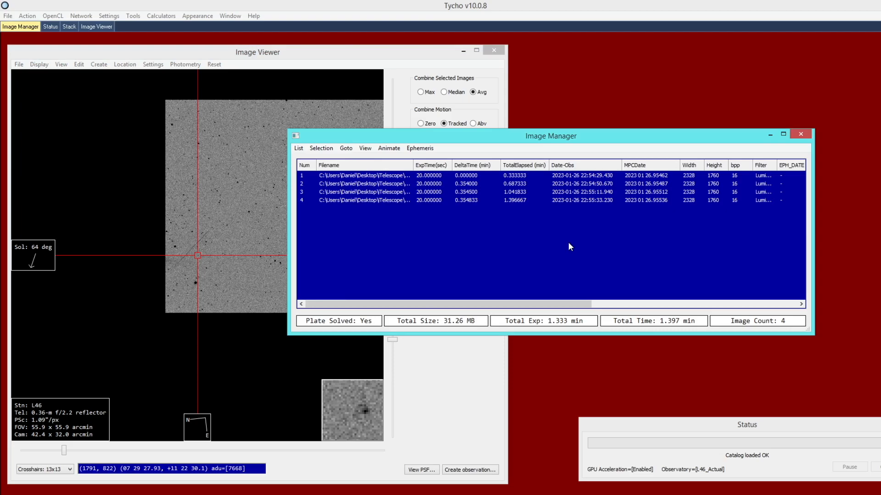
pyautogui.click(419, 150)
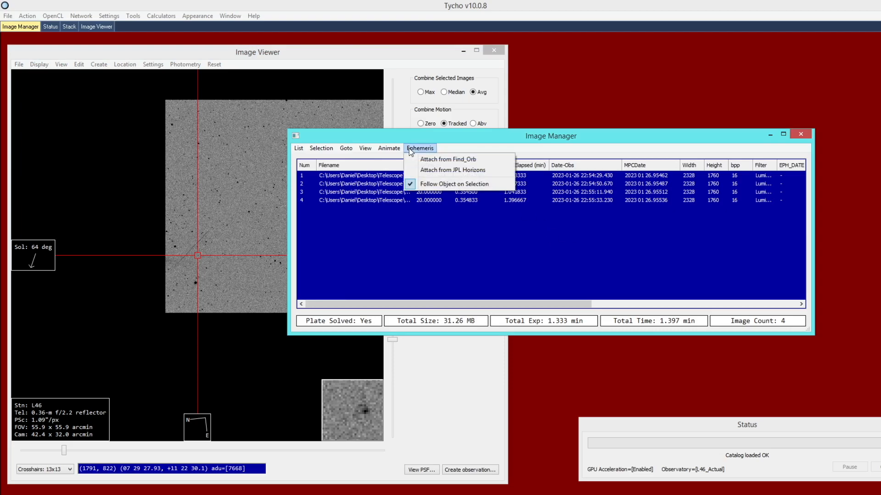
pyautogui.click(424, 169)
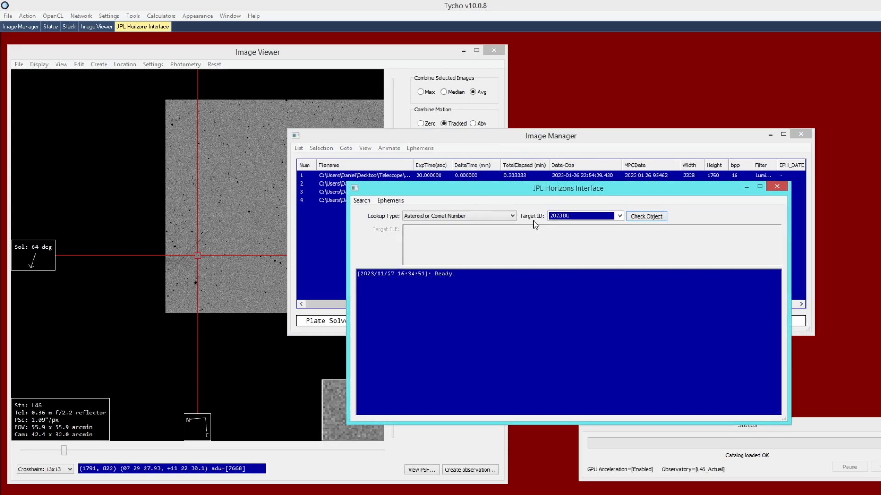
pyautogui.moveTo(580, 220); pyautogui.dragTo(532, 220)
pyautogui.click(390, 201)
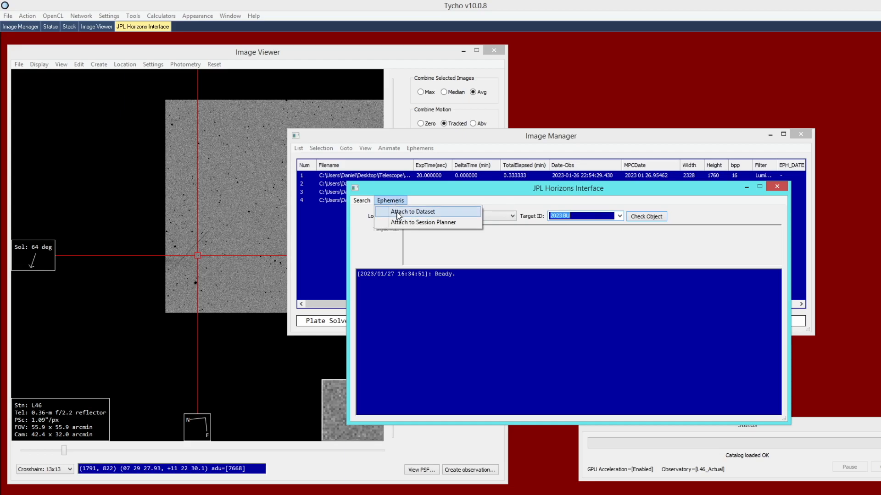
pyautogui.click(397, 216)
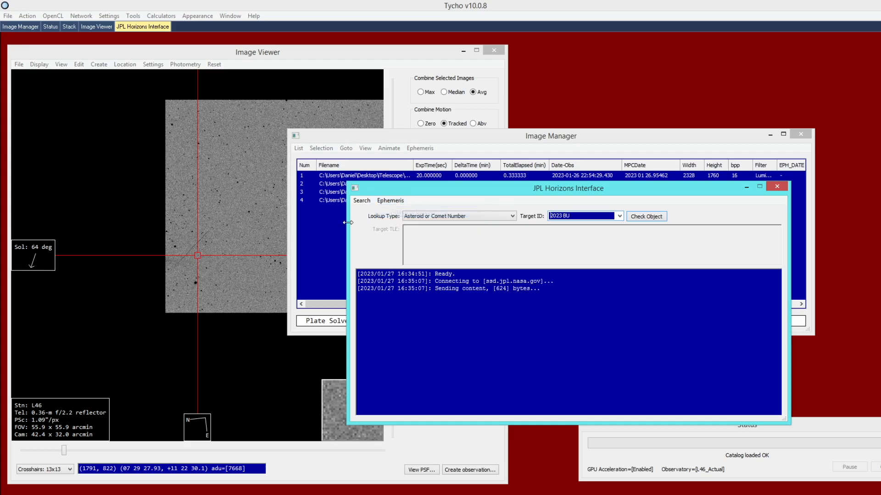
# Step: Review the ephemeris columns in the image list and display the second image at the object's predicted position
pyautogui.click(321, 246)
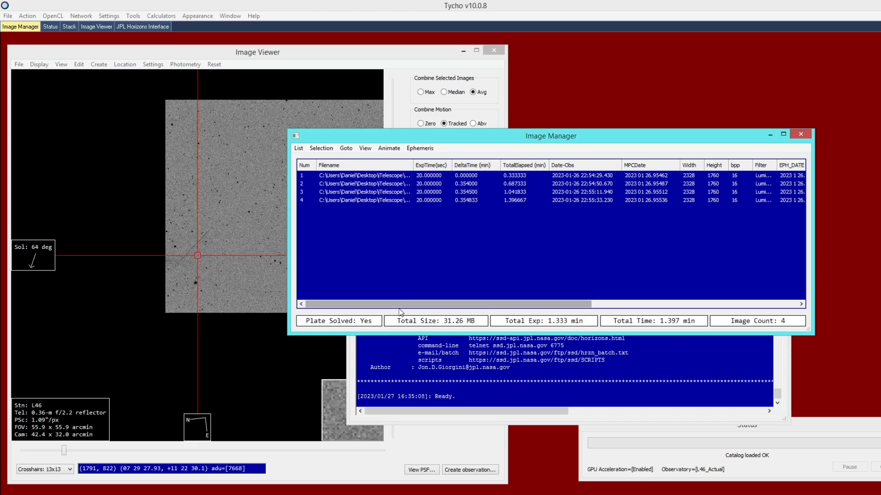
pyautogui.moveTo(398, 306); pyautogui.dragTo(602, 307)
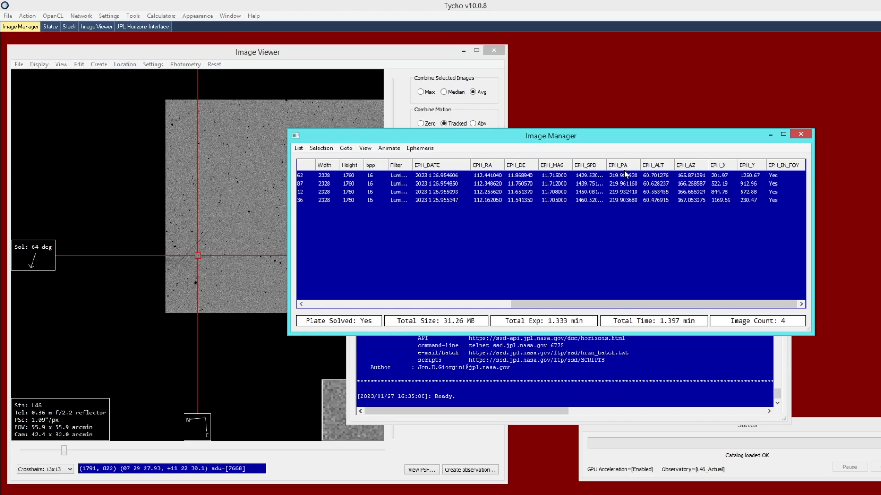
pyautogui.click(579, 185)
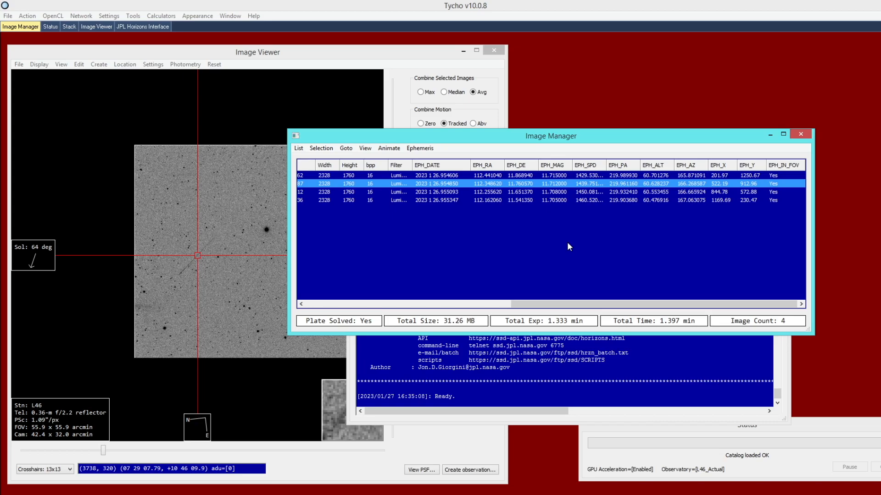
# Step: Place Marker 1 on the lower end of the streak in the second image
pyautogui.click(194, 257)
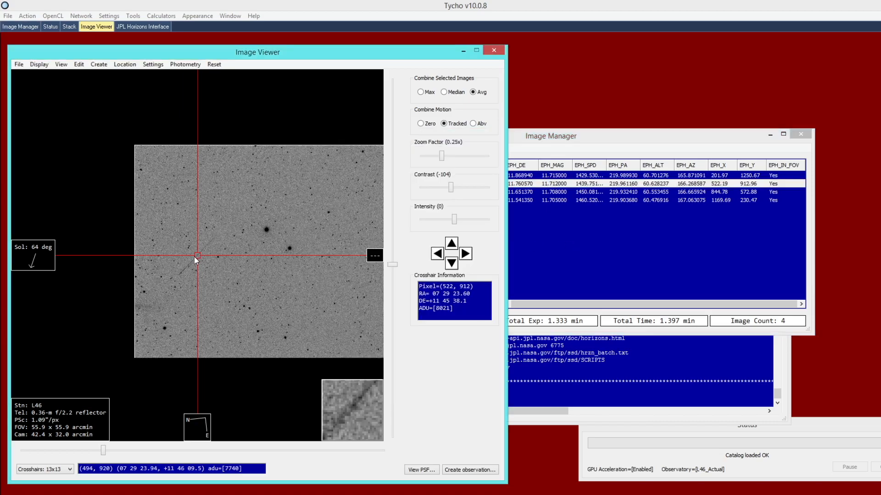
pyautogui.scroll(2, 194, 275)
pyautogui.moveTo(178, 306); pyautogui.dragTo(243, 245)
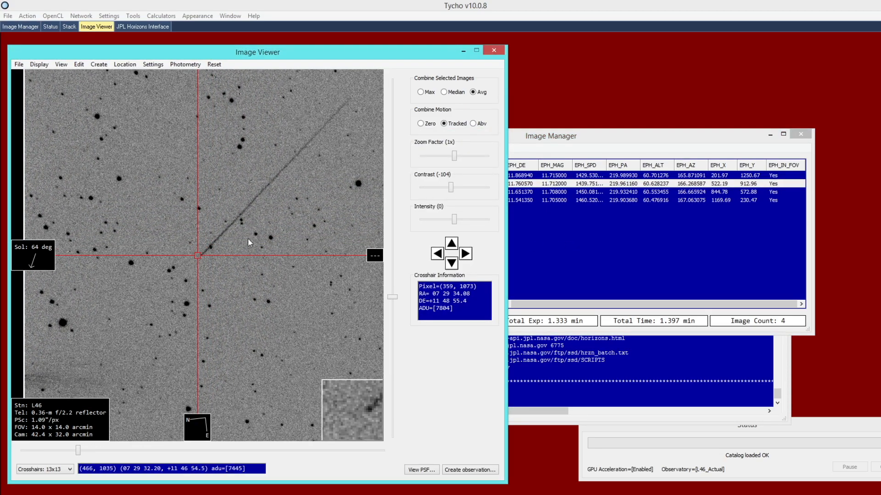
pyautogui.scroll(1, 216, 269)
pyautogui.scroll(3, 205, 260)
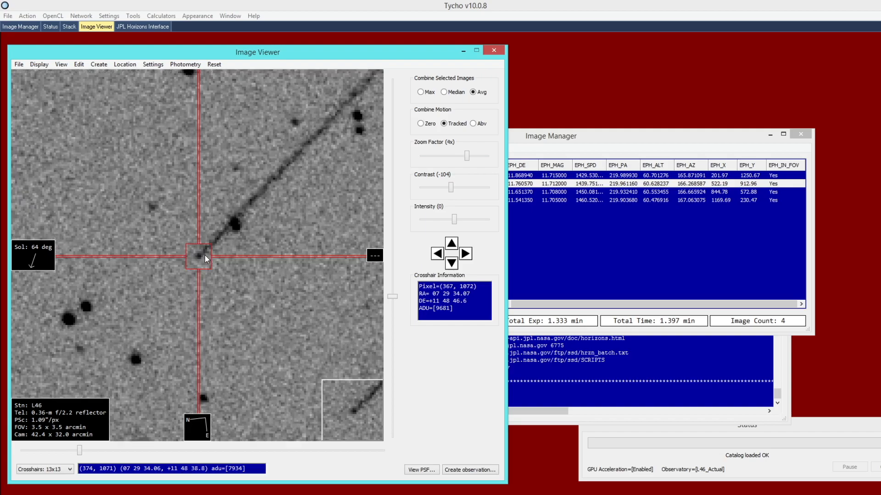
pyautogui.rightClick(233, 276)
pyautogui.click(251, 294)
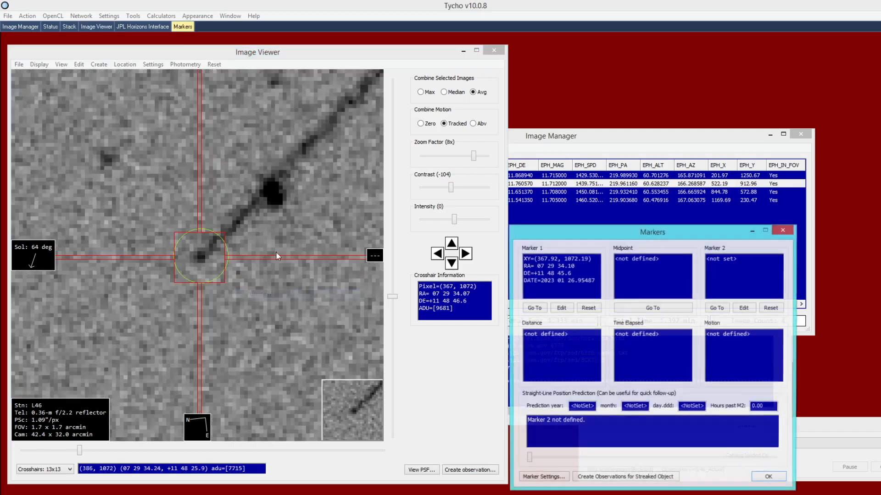
# Step: Place Marker 2 on the upper end of the streak
pyautogui.scroll(-3, 191, 315)
pyautogui.moveTo(129, 341); pyautogui.dragTo(116, 354)
pyautogui.moveTo(238, 218); pyautogui.dragTo(155, 302)
pyautogui.scroll(1, 196, 263)
pyautogui.scroll(1, 214, 249)
pyautogui.moveTo(221, 245); pyautogui.dragTo(236, 259)
pyautogui.scroll(-1, 233, 259)
pyautogui.scroll(-1, 230, 259)
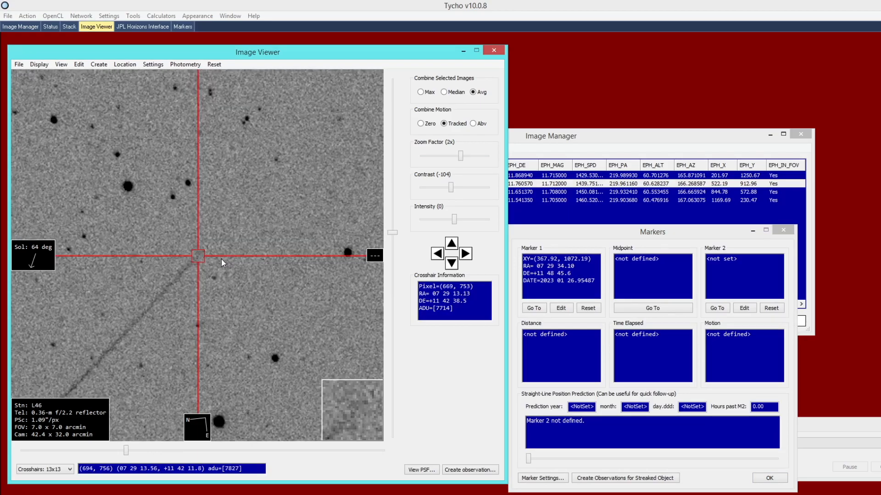
pyautogui.rightClick(210, 255)
pyautogui.click(222, 281)
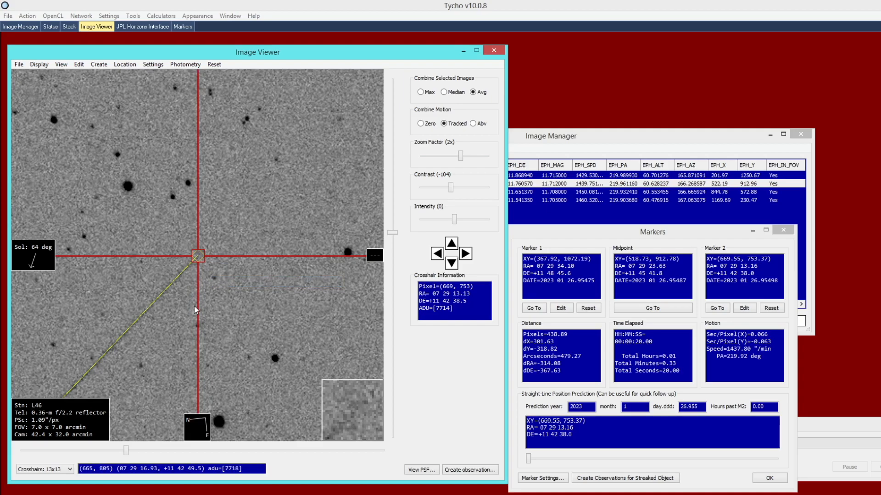
# Step: Centre the view on the midpoint between the two markers and move Marker 1 to that midpoint
pyautogui.scroll(-1, 208, 299)
pyautogui.moveTo(191, 326); pyautogui.dragTo(242, 265)
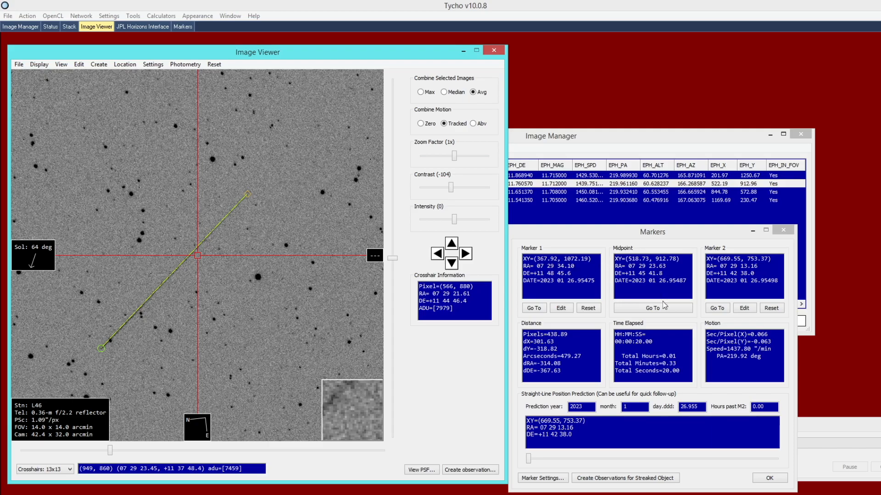
pyautogui.click(658, 308)
pyautogui.click(264, 259)
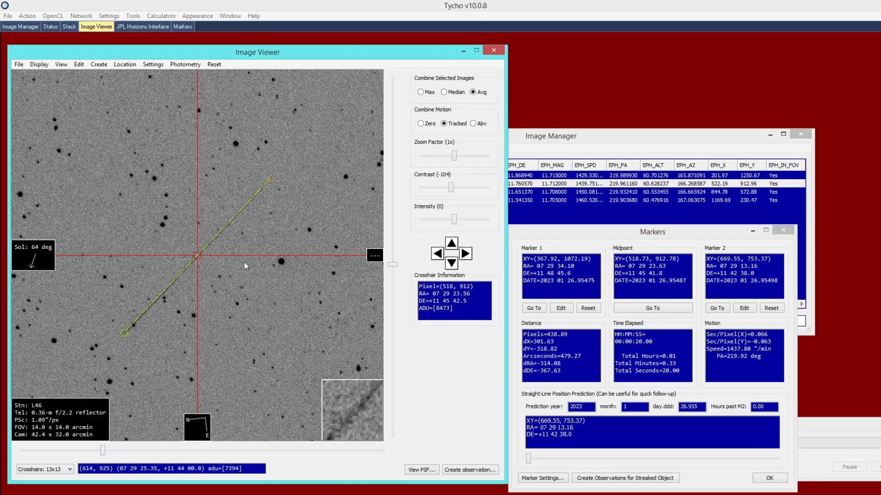
pyautogui.scroll(1, 244, 263)
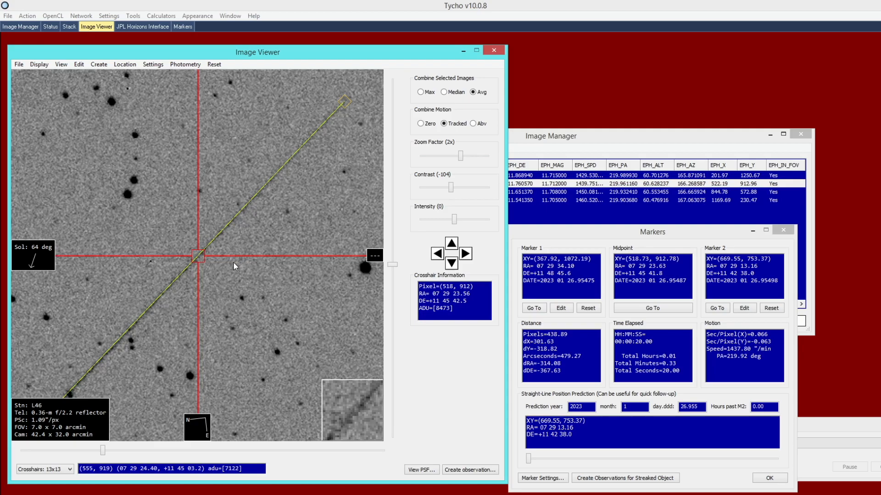
pyautogui.rightClick(234, 263)
pyautogui.click(266, 279)
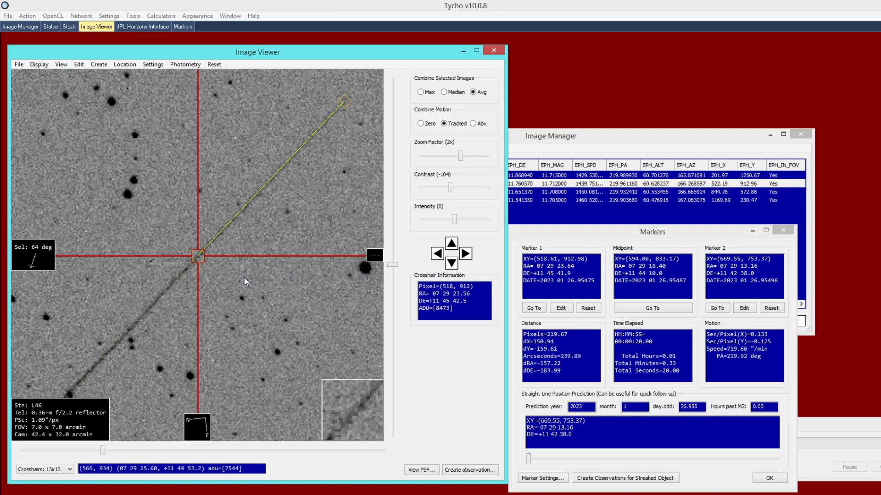
# Step: Recentre the second image on its ephemeris position and move Marker 2 to that predicted position
pyautogui.click(545, 185)
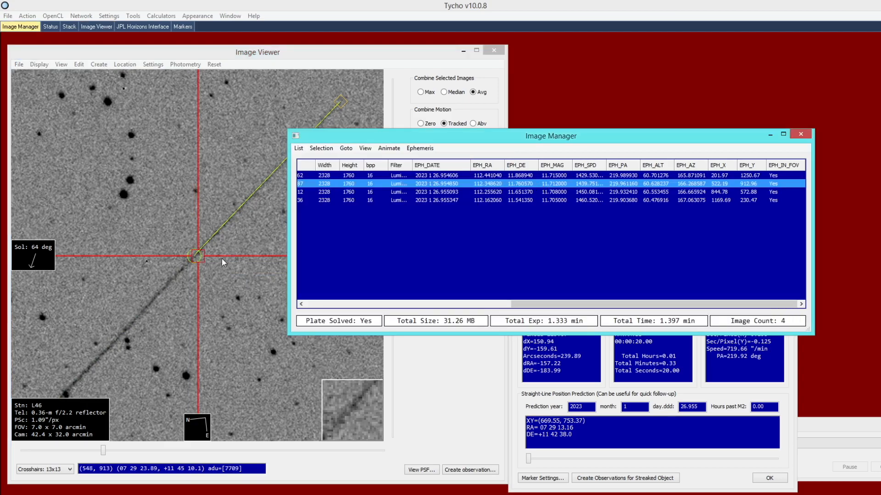
pyautogui.rightClick(225, 260)
pyautogui.click(250, 287)
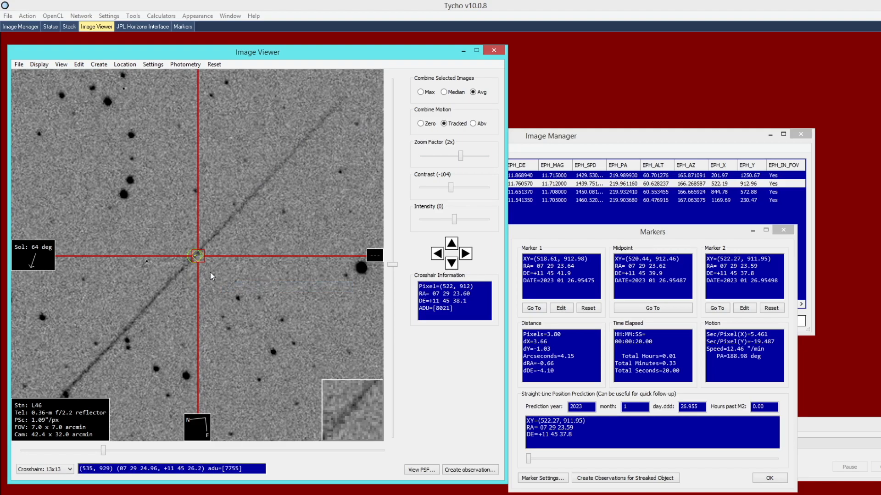
# Step: Examine the offset in arcseconds between the streak's midpoint and the predicted position in the marker measurements
pyautogui.scroll(2, 210, 271)
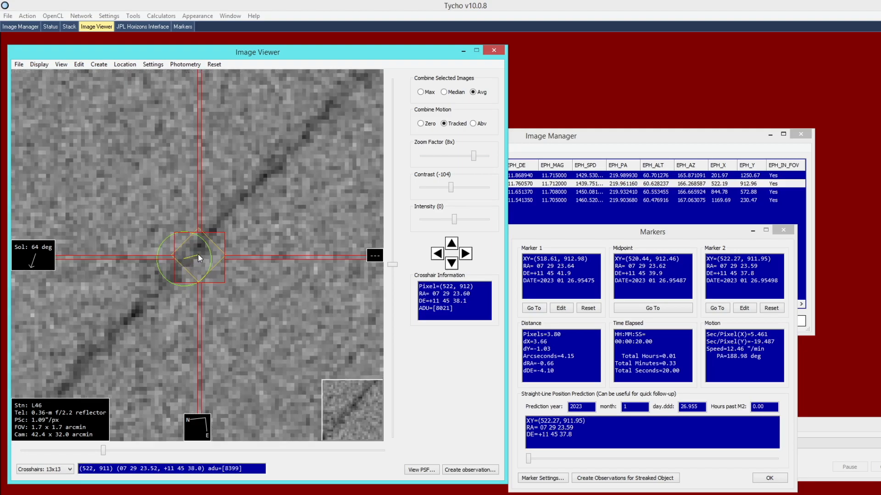
pyautogui.click(182, 26)
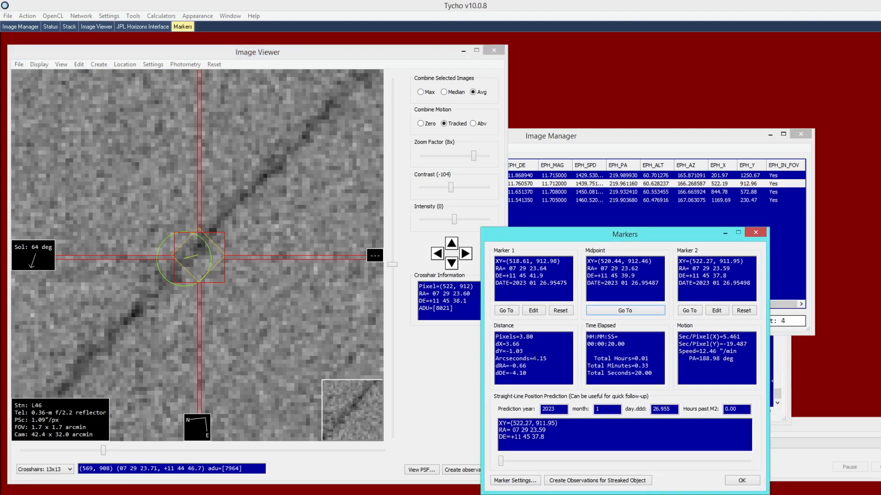
pyautogui.moveTo(533, 358); pyautogui.dragTo(549, 358)
pyautogui.click(248, 294)
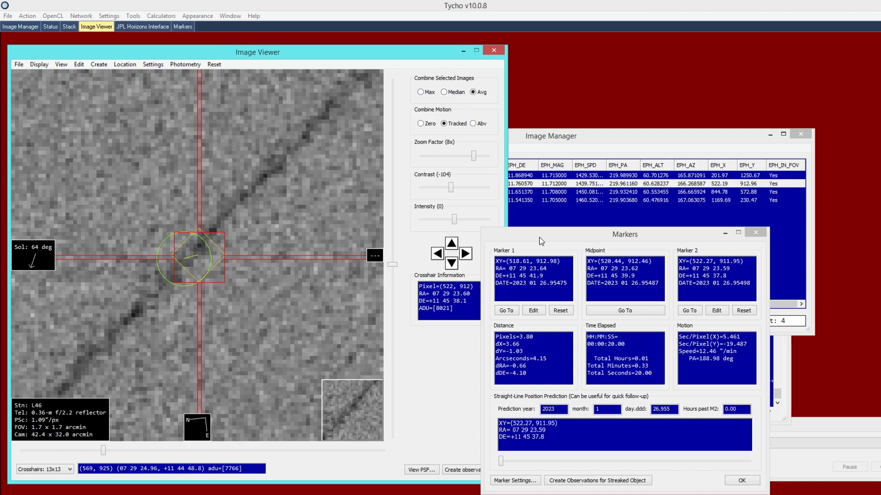
# Step: Overlay the catalog star markers on the displayed image
pyautogui.click(545, 140)
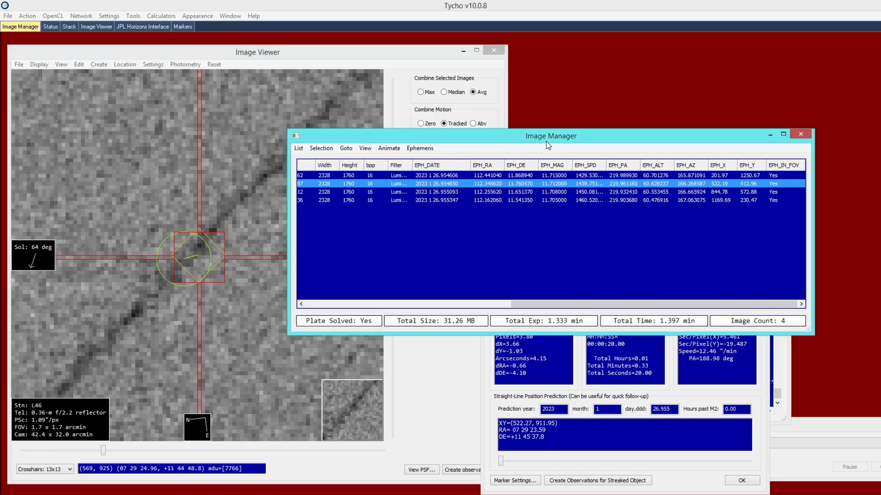
pyautogui.click(33, 65)
pyautogui.click(38, 76)
# Step: Check how well the catalog star markers align with the stars across the frame and around the streak
pyautogui.scroll(-5, 197, 182)
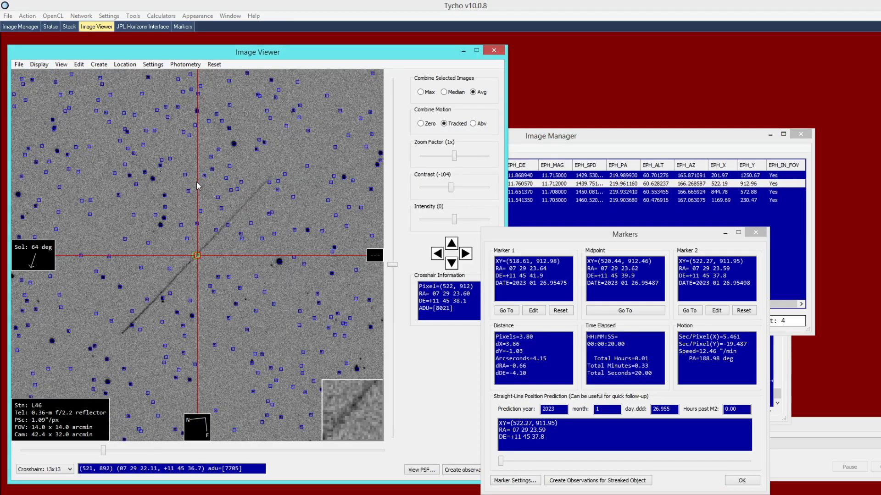
pyautogui.scroll(-3, 197, 183)
pyautogui.scroll(4, 175, 205)
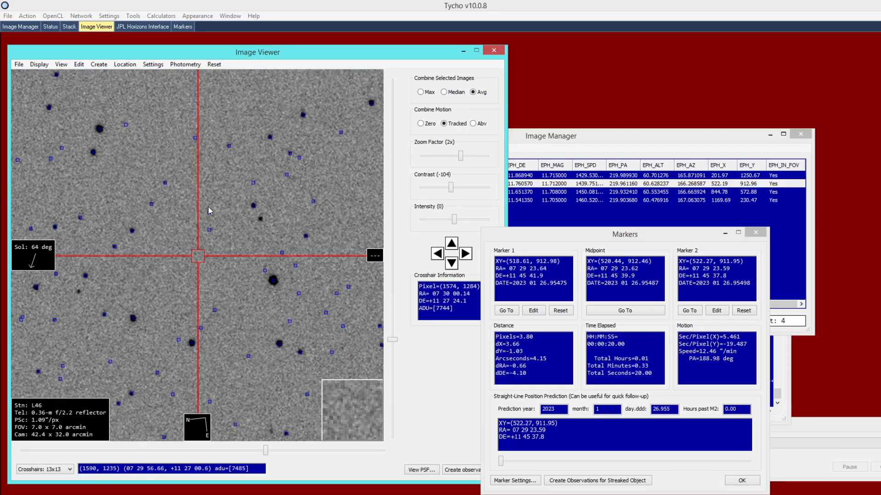
pyautogui.scroll(-1, 212, 209)
pyautogui.moveTo(173, 240); pyautogui.dragTo(219, 266)
pyautogui.scroll(-1, 184, 233)
pyautogui.moveTo(32, 198); pyautogui.dragTo(224, 238)
pyautogui.scroll(1, 224, 238)
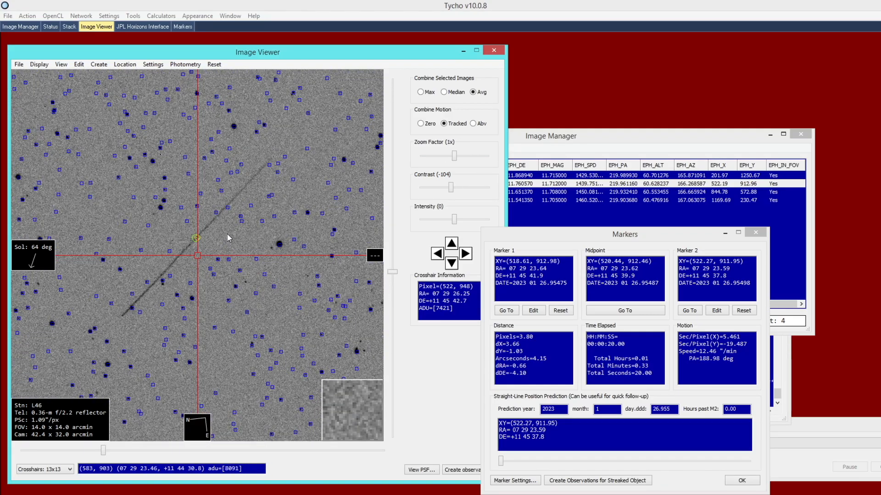
# Step: Return to the exposure and observation date columns of the image list to review the image times
pyautogui.click(551, 140)
pyautogui.moveTo(533, 304); pyautogui.dragTo(375, 292)
pyautogui.hscroll(-3, 343, 288)
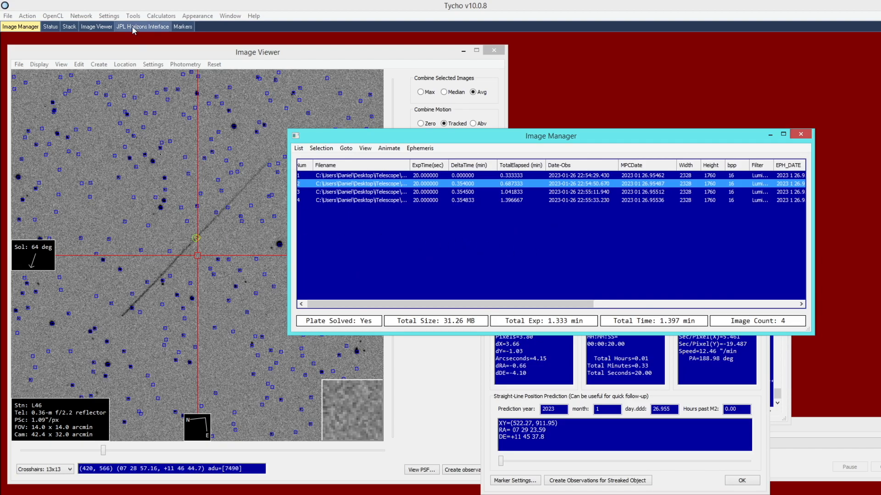
# Step: Enable the DATE-OBS offset in the camera details of the L46_Actual observatory and set it to 1 second
pyautogui.click(114, 16)
pyautogui.click(121, 110)
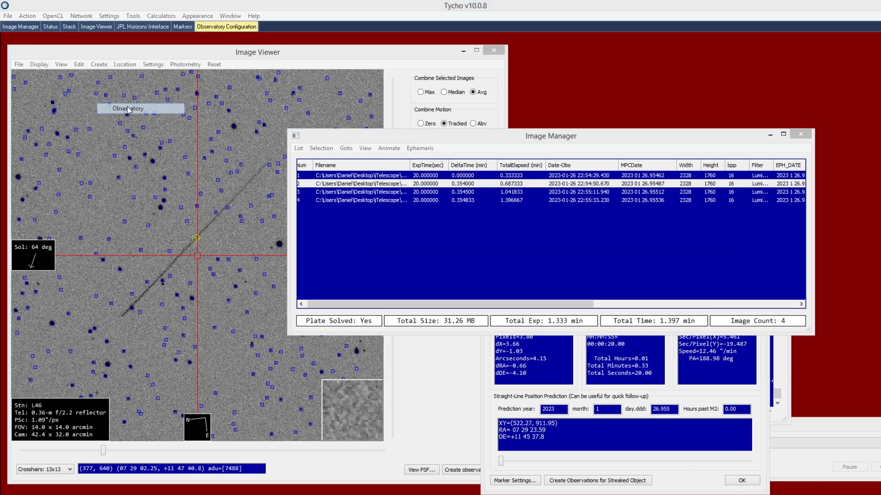
pyautogui.rightClick(491, 403)
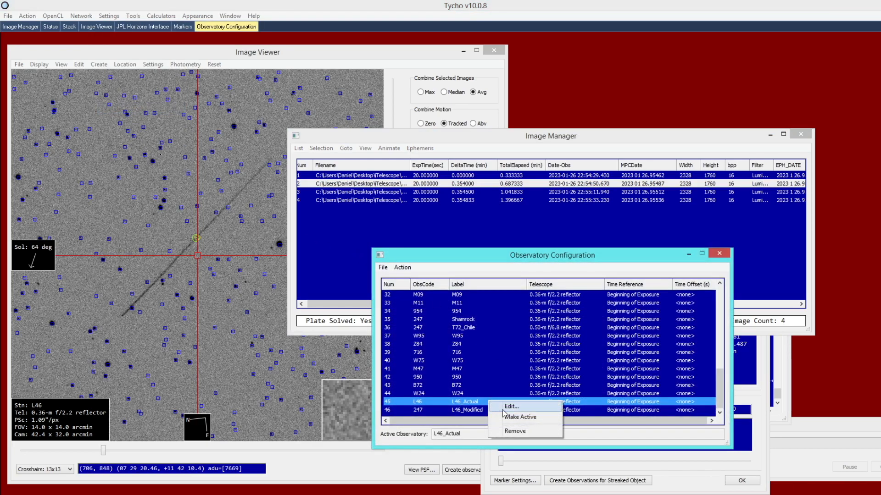
pyautogui.click(502, 407)
pyautogui.click(638, 464)
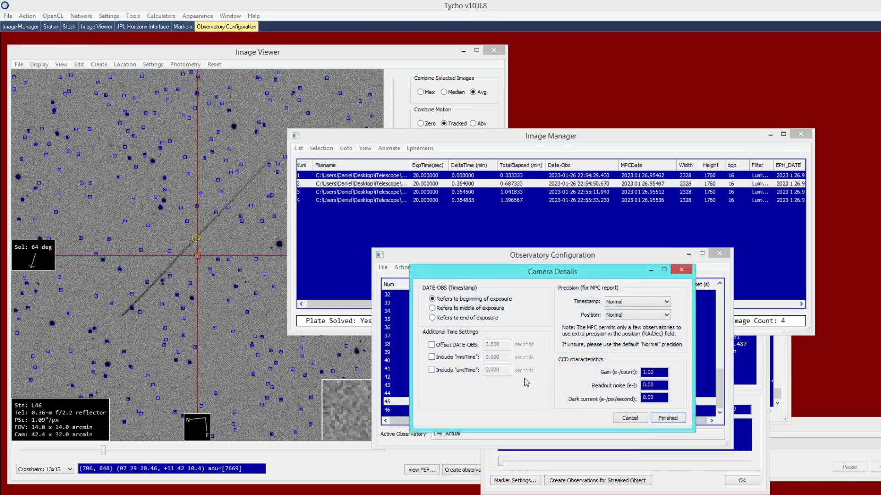
pyautogui.click(445, 345)
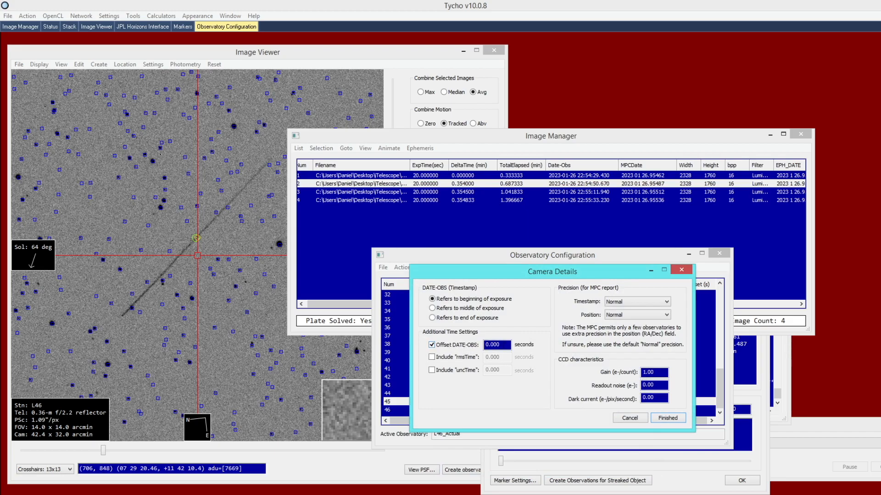
pyautogui.write('1')
pyautogui.click(668, 418)
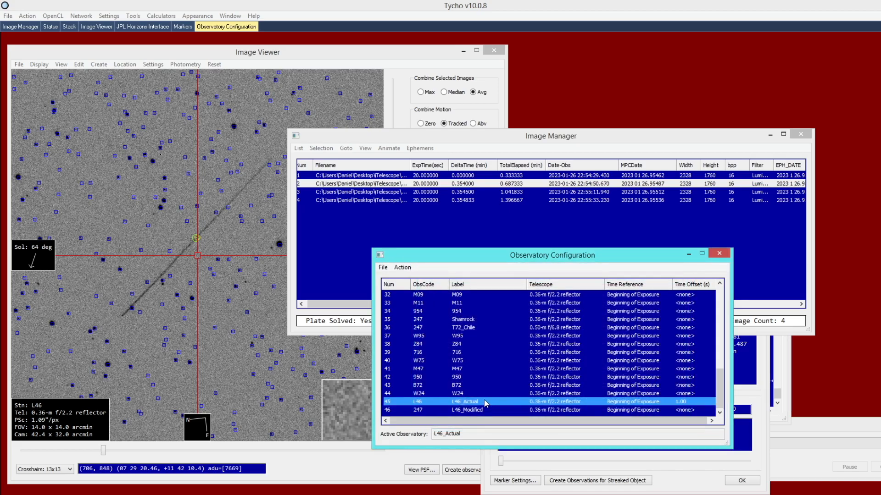
# Step: Attach a fresh JPL Horizons ephemeris for 2023 BU to the images using the L46_Actual observatory
pyautogui.click(414, 149)
pyautogui.click(421, 169)
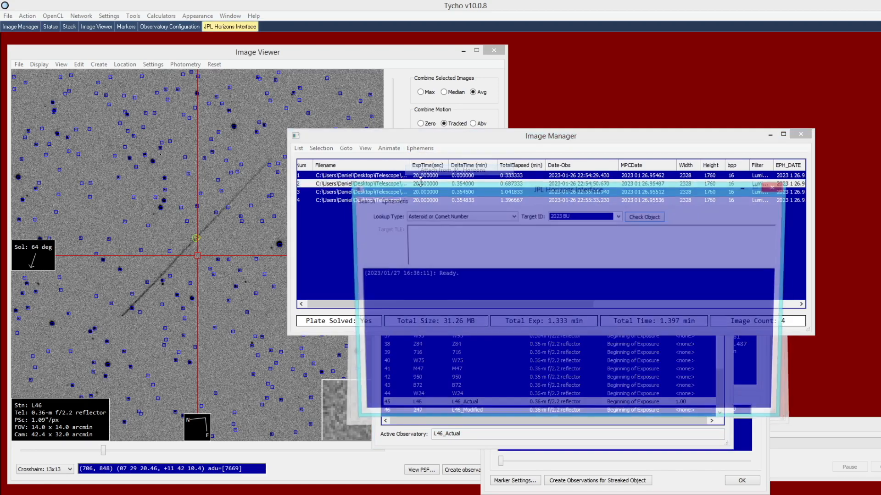
pyautogui.click(390, 200)
pyautogui.click(405, 212)
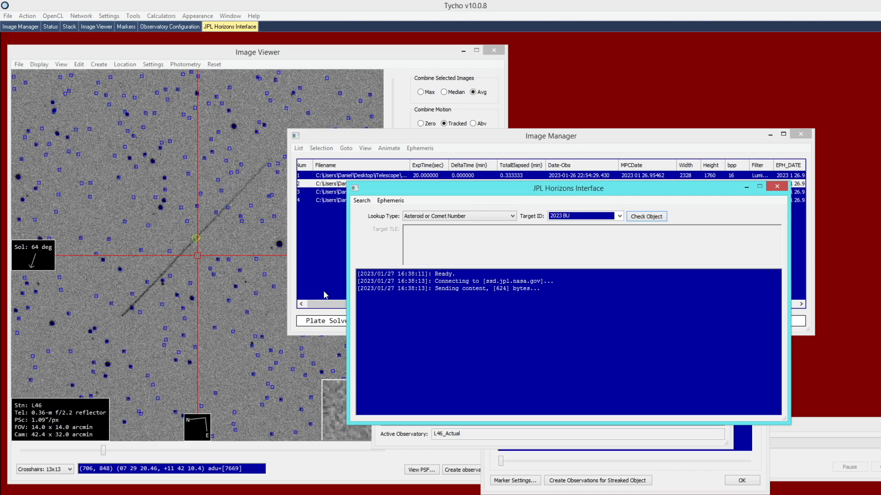
# Step: Place Marker 2 at the second image's predicted position and check its distance in arcseconds from Marker 1 on the streak
pyautogui.click(326, 225)
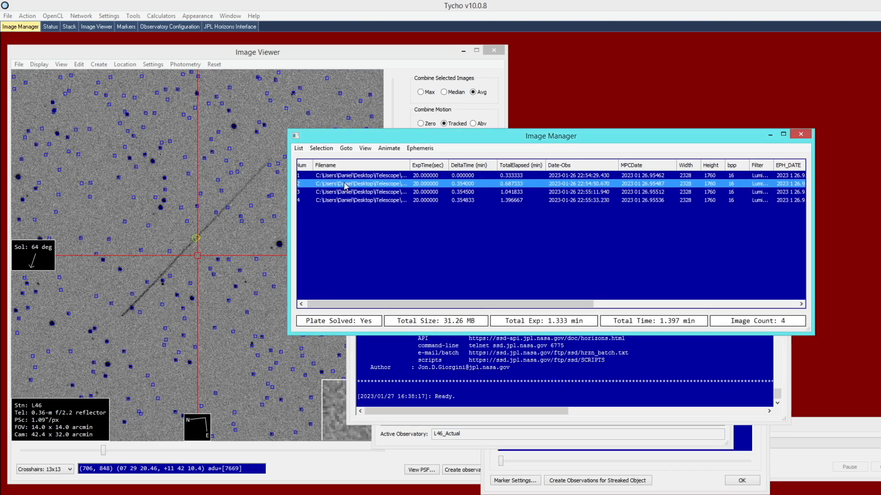
pyautogui.click(212, 241)
pyautogui.scroll(3, 211, 243)
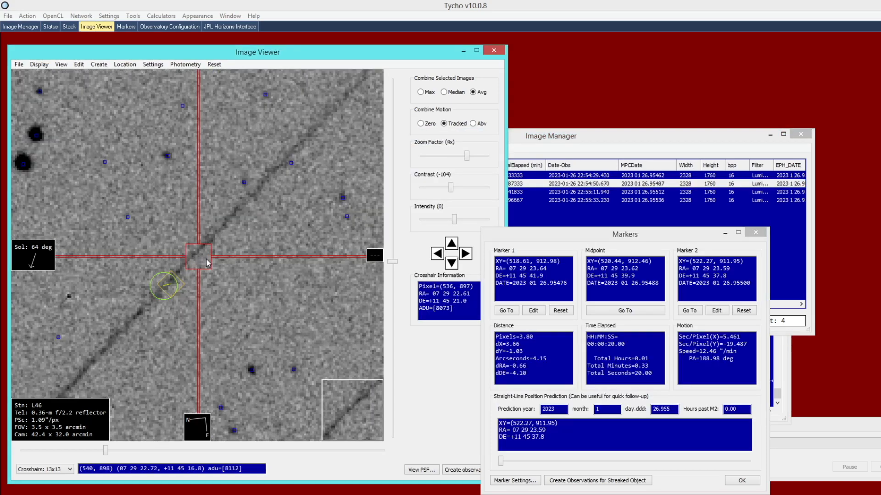
pyautogui.rightClick(213, 260)
pyautogui.click(243, 287)
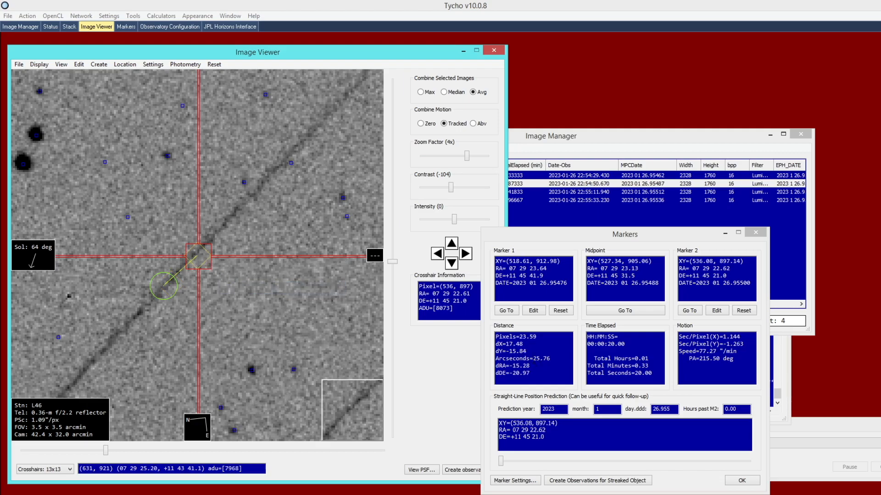
pyautogui.moveTo(533, 359); pyautogui.dragTo(551, 358)
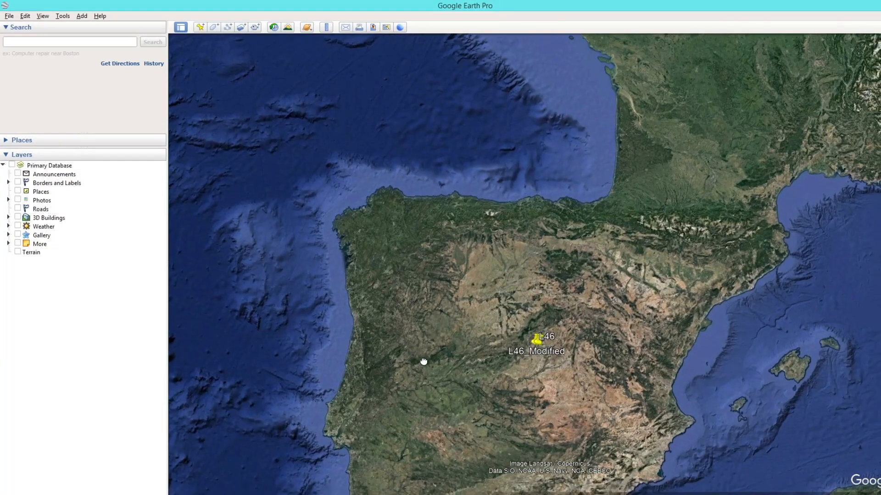
# Step: Switch to Google Earth Pro and inspect the separation between the L46 and L46_Modified placemarks, up close and at regional scale
pyautogui.moveTo(424, 362); pyautogui.dragTo(371, 304)
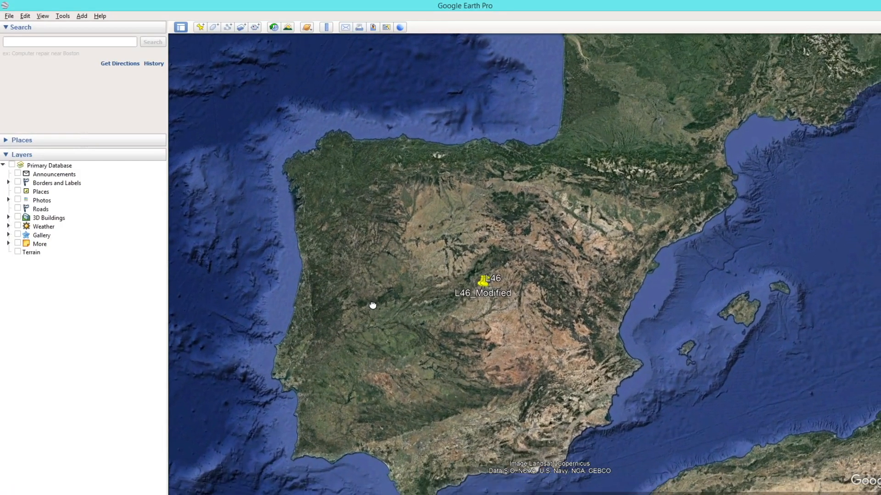
pyautogui.scroll(5, 396, 307)
pyautogui.scroll(8, 389, 247)
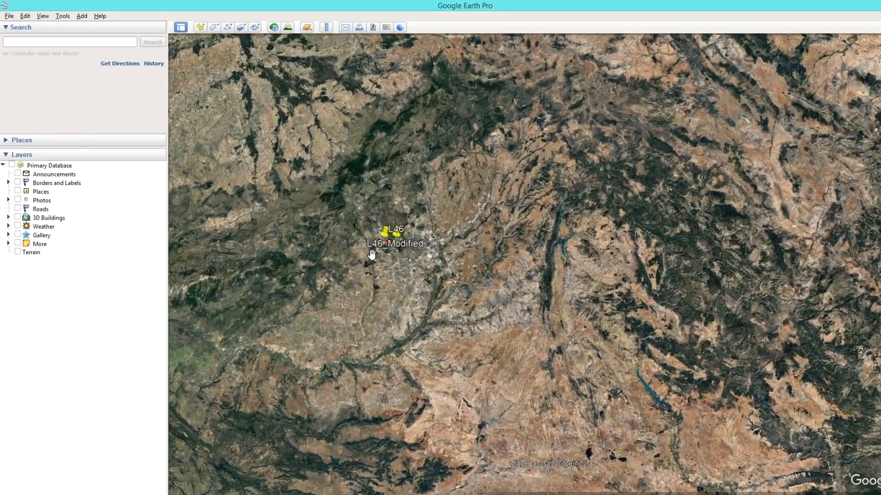
pyautogui.scroll(8, 384, 249)
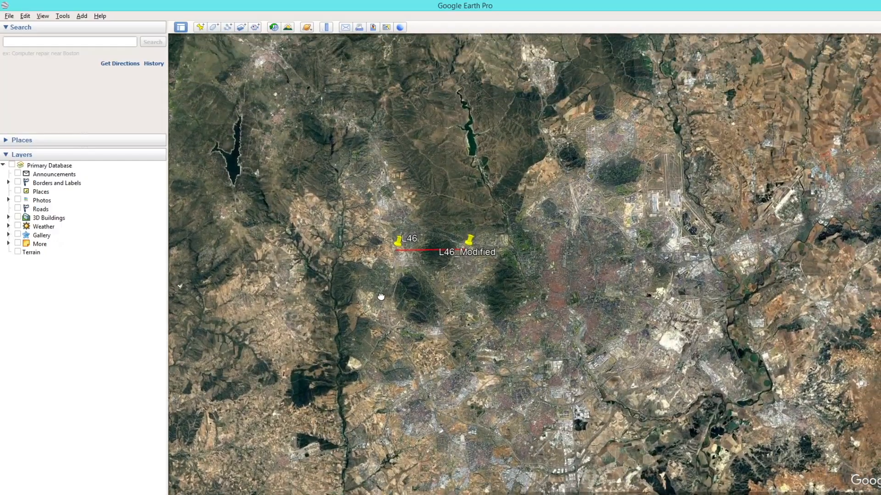
pyautogui.scroll(4, 385, 249)
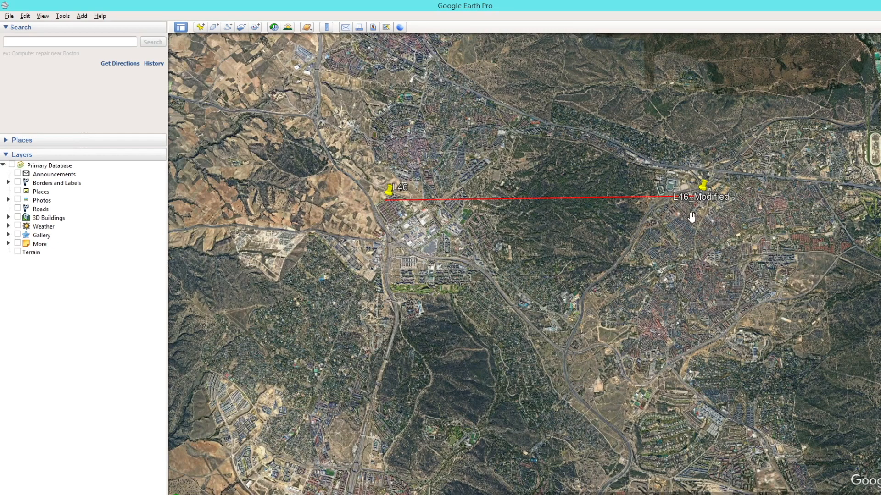
pyautogui.moveTo(678, 206); pyautogui.dragTo(637, 214)
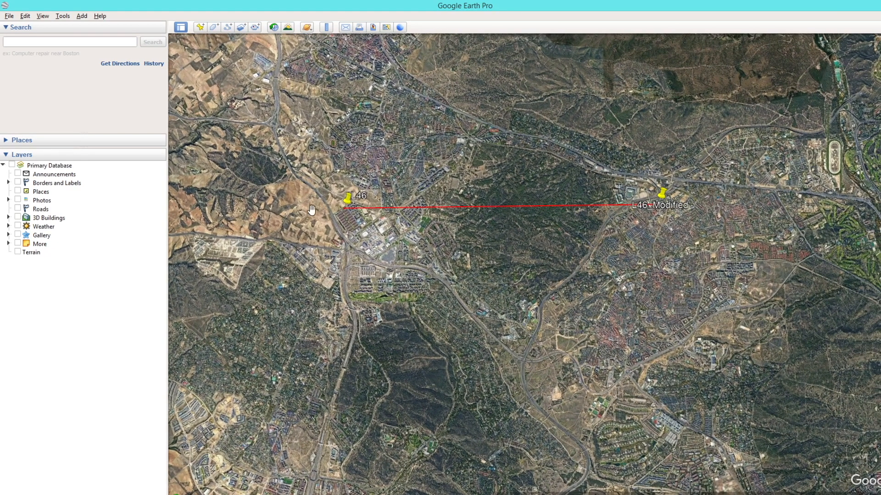
pyautogui.scroll(-10, 524, 243)
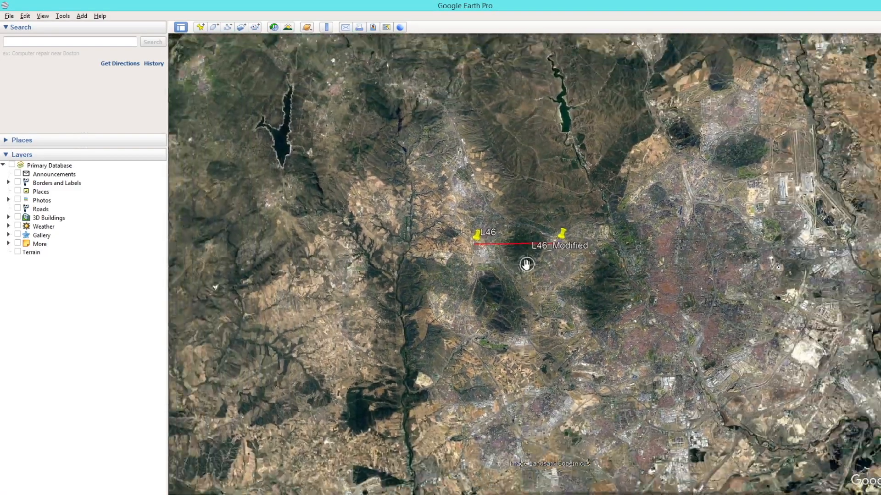
pyautogui.scroll(-8, 519, 270)
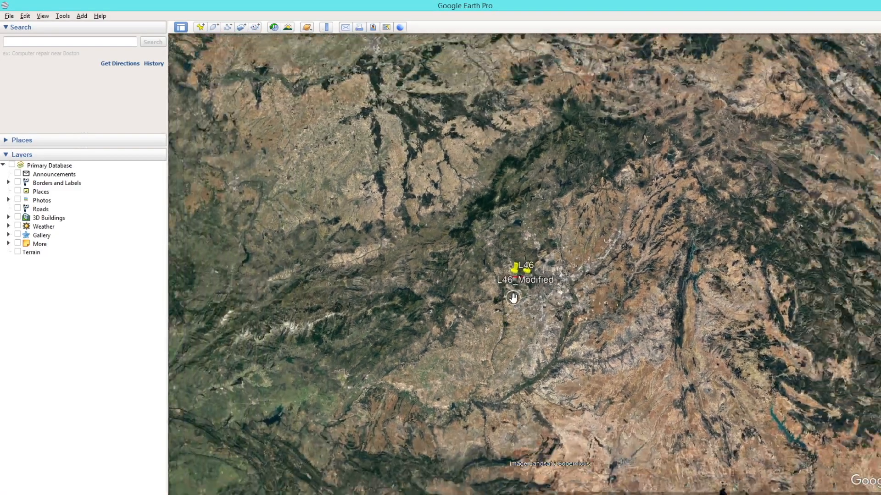
pyautogui.scroll(-8, 514, 301)
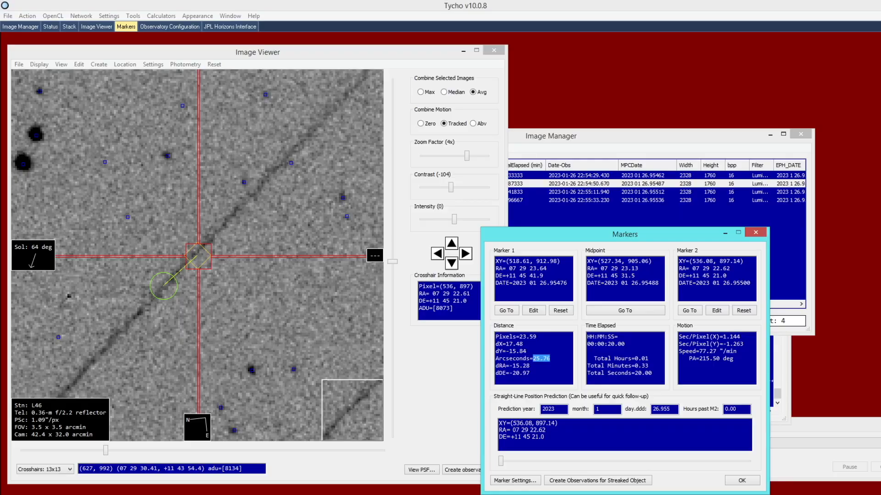
# Step: Make L46_Modified the active observatory in Tycho and close the observatory configuration
pyautogui.click(109, 16)
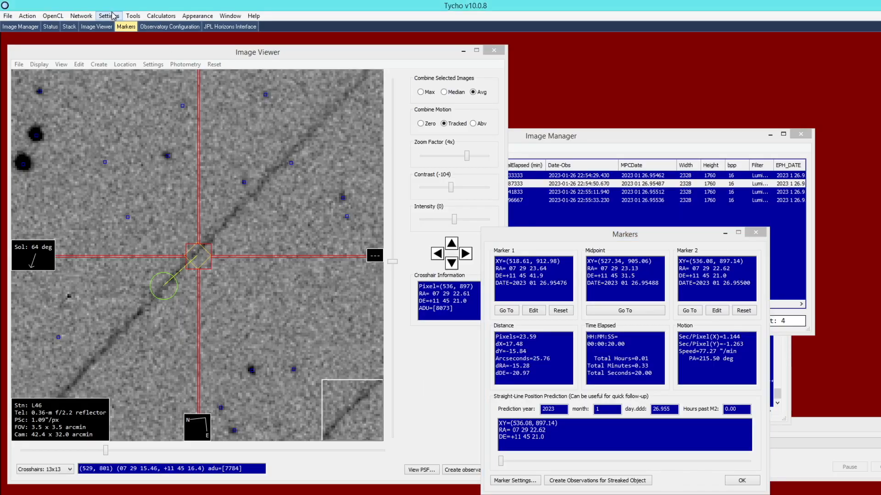
pyautogui.click(128, 108)
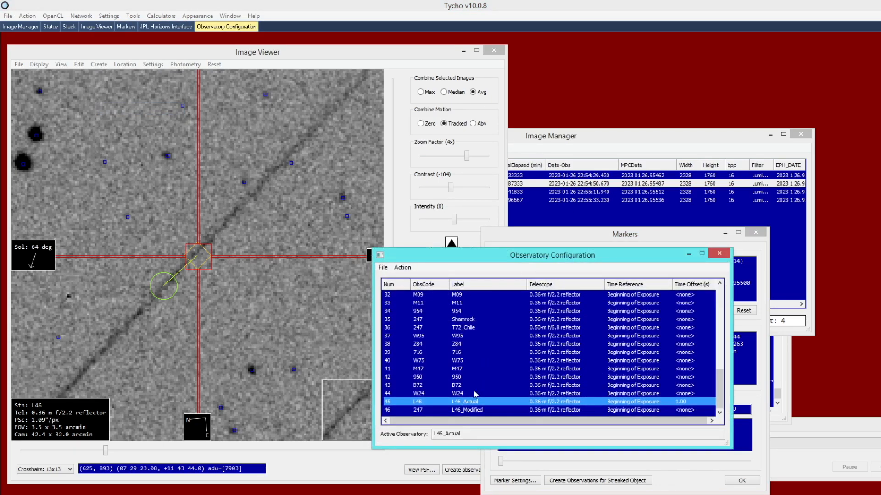
pyautogui.click(469, 411)
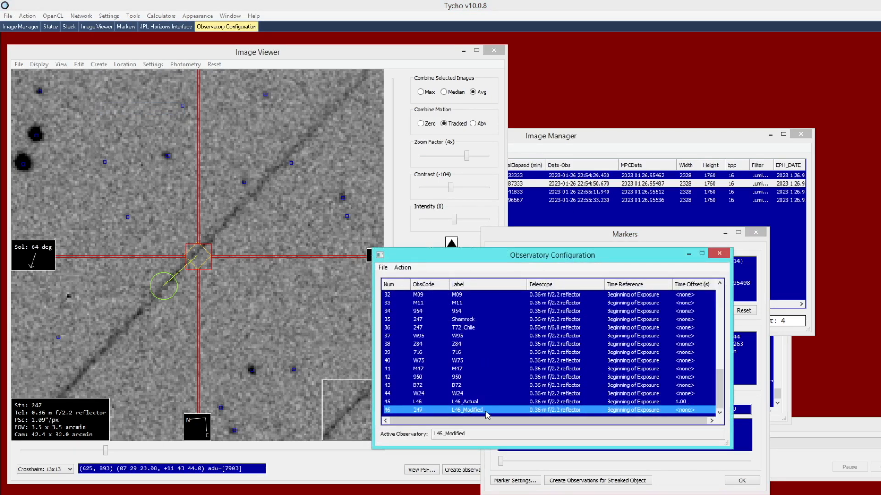
pyautogui.click(719, 254)
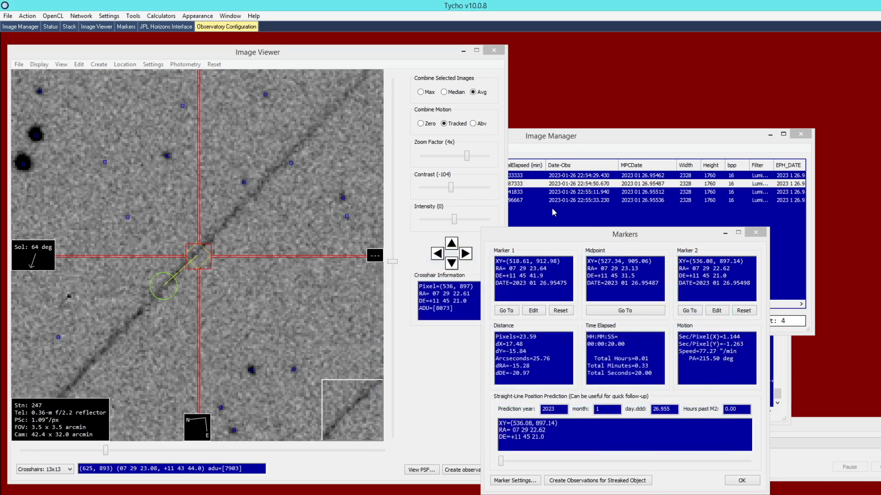
# Step: Reattach the JPL Horizons ephemeris for 2023 BU to the images using the L46_Modified observatory
pyautogui.click(521, 149)
pyautogui.click(419, 148)
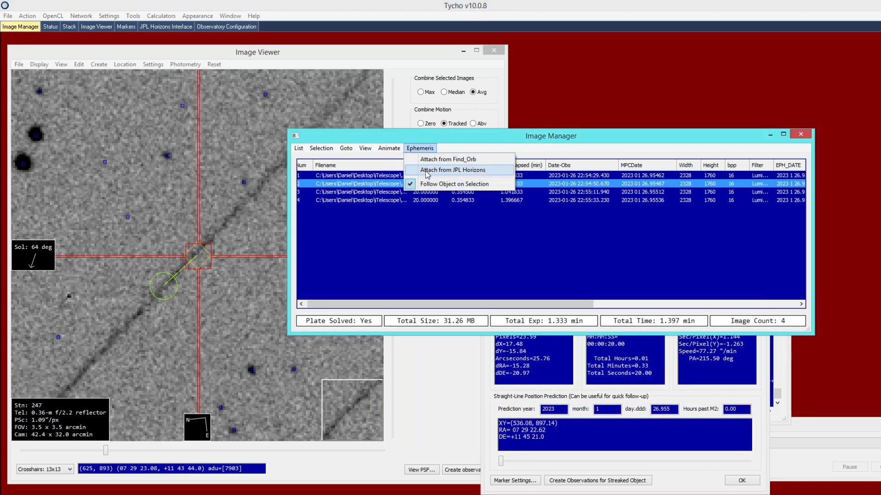
pyautogui.click(426, 171)
pyautogui.click(390, 201)
pyautogui.click(404, 212)
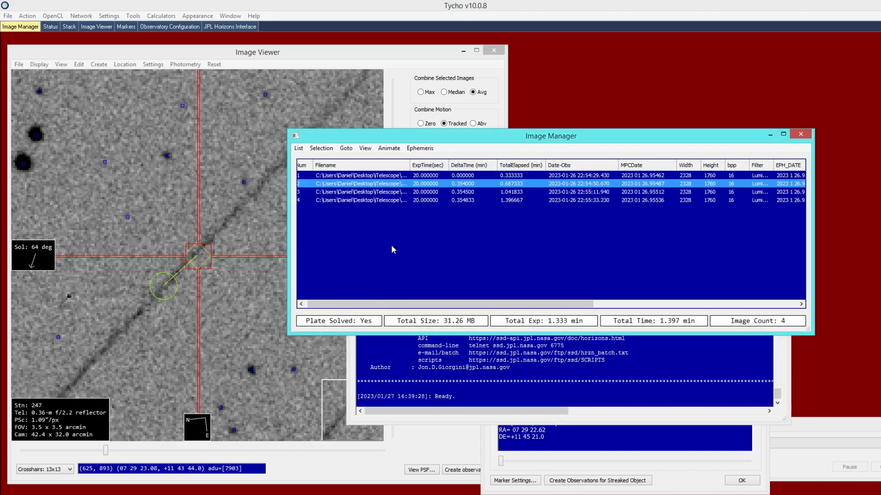
# Step: Check the additional time settings in the L46_Modified observatory's camera details without changing them
pyautogui.click(108, 16)
pyautogui.click(123, 109)
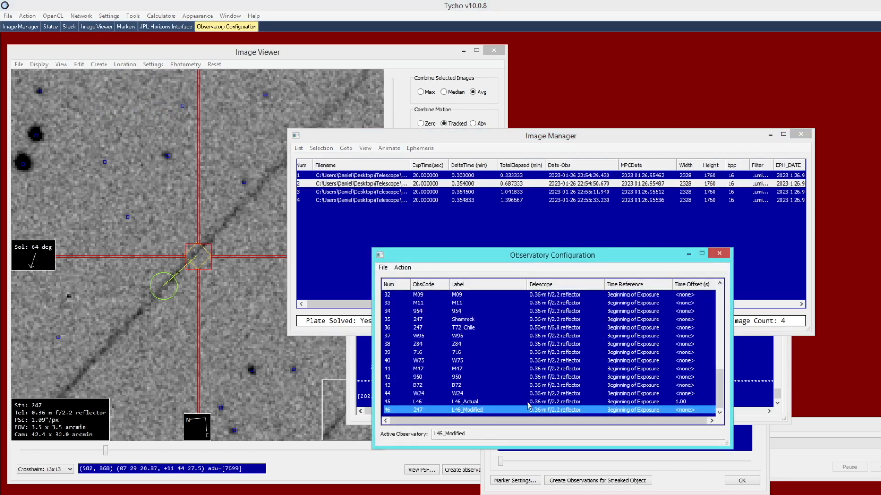
pyautogui.rightClick(471, 409)
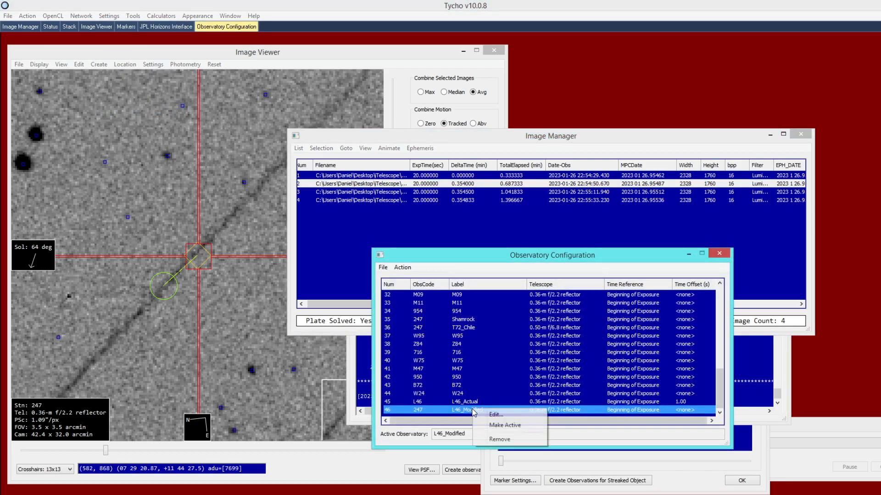
pyautogui.click(494, 414)
pyautogui.click(638, 463)
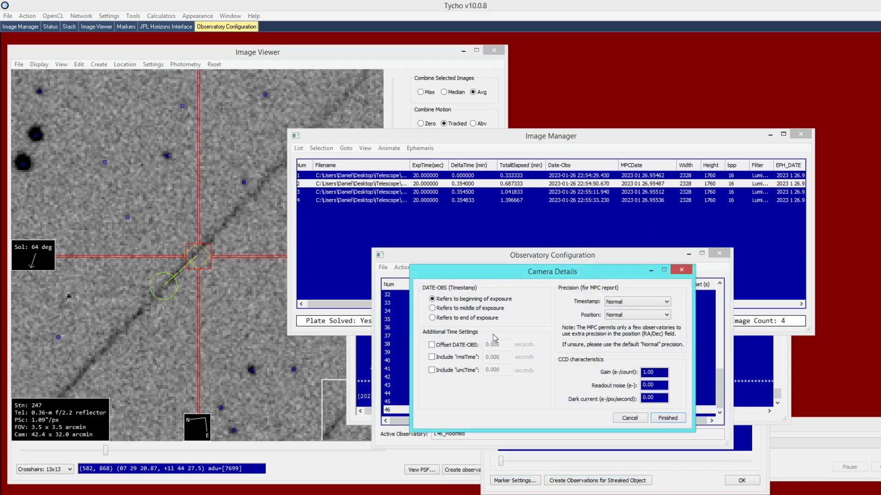
pyautogui.click(626, 418)
# Step: Move Marker 2 to the second image's predicted position for L46_Modified and check the arcsecond distance from Marker 1
pyautogui.click(403, 185)
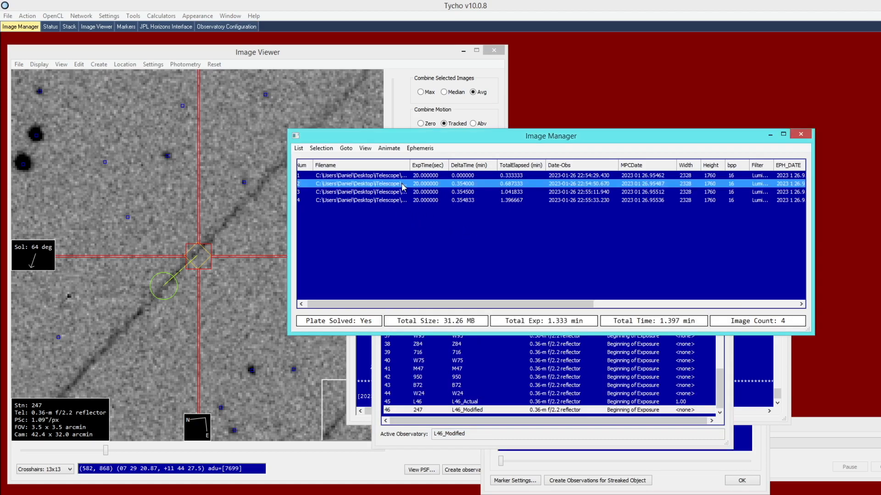
pyautogui.rightClick(228, 227)
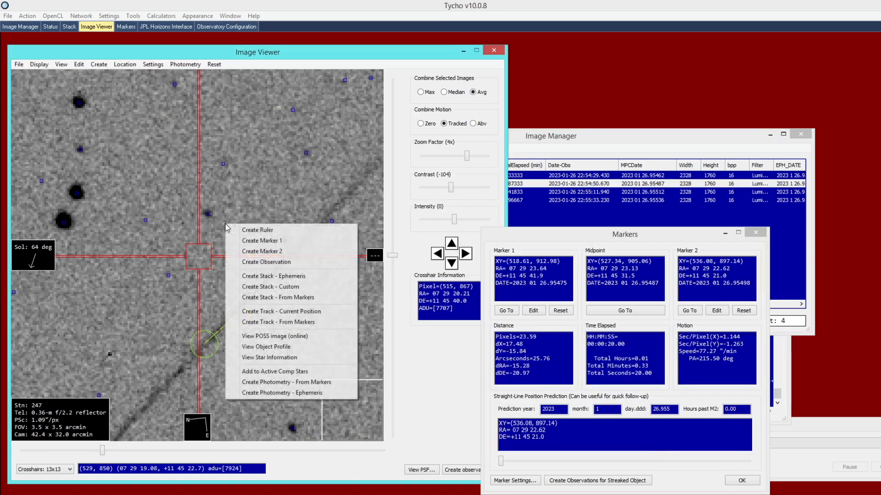
pyautogui.click(244, 251)
pyautogui.click(517, 248)
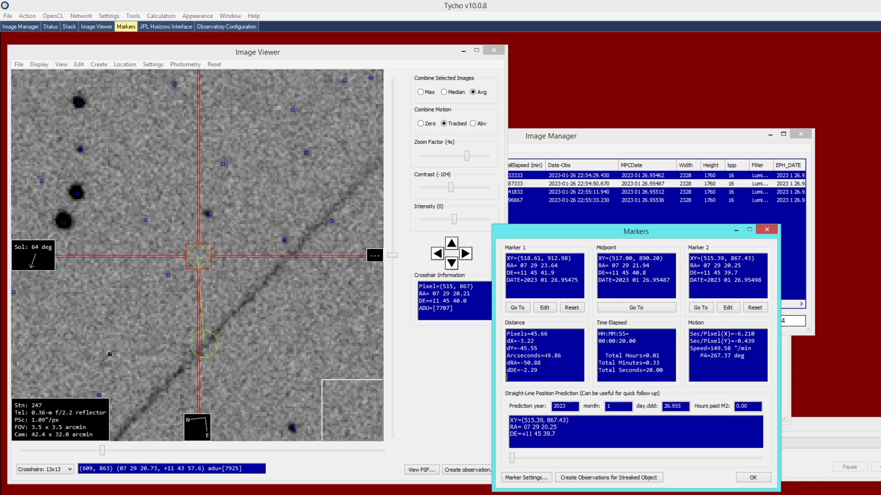
pyautogui.moveTo(544, 356); pyautogui.dragTo(564, 358)
# Step: Examine where the predicted position for L46_Modified lies relative to the asteroid streak at several magnifications
pyautogui.click(266, 284)
pyautogui.scroll(-2, 261, 293)
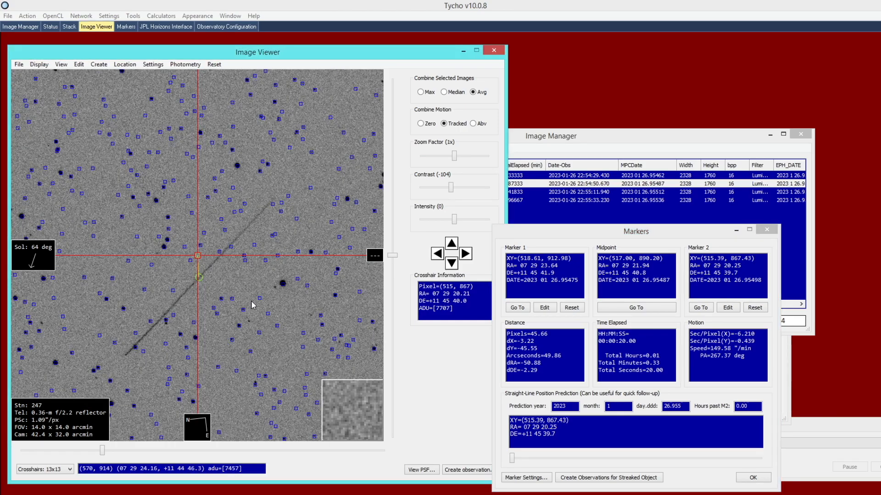
pyautogui.scroll(-1, 253, 305)
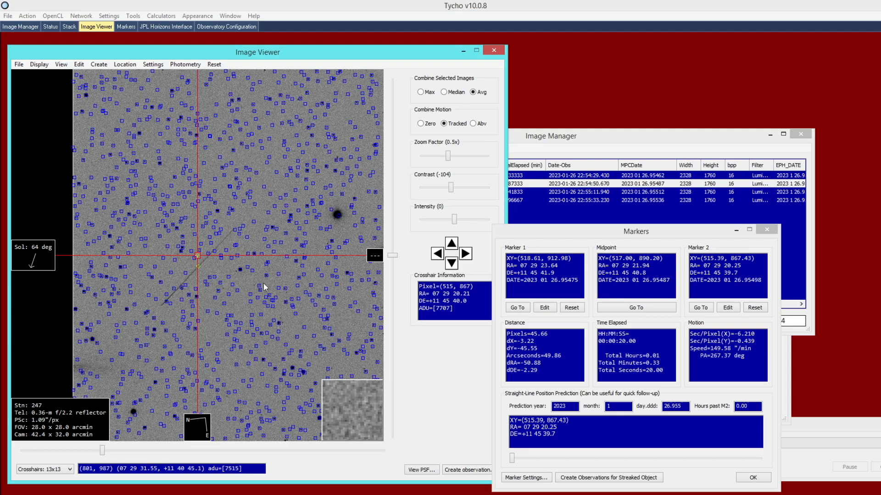
pyautogui.scroll(1, 224, 280)
pyautogui.scroll(1, 224, 280)
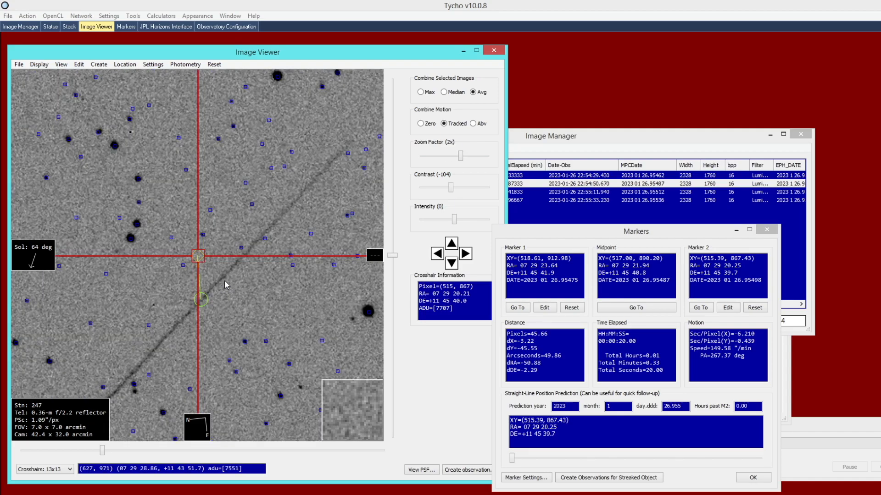